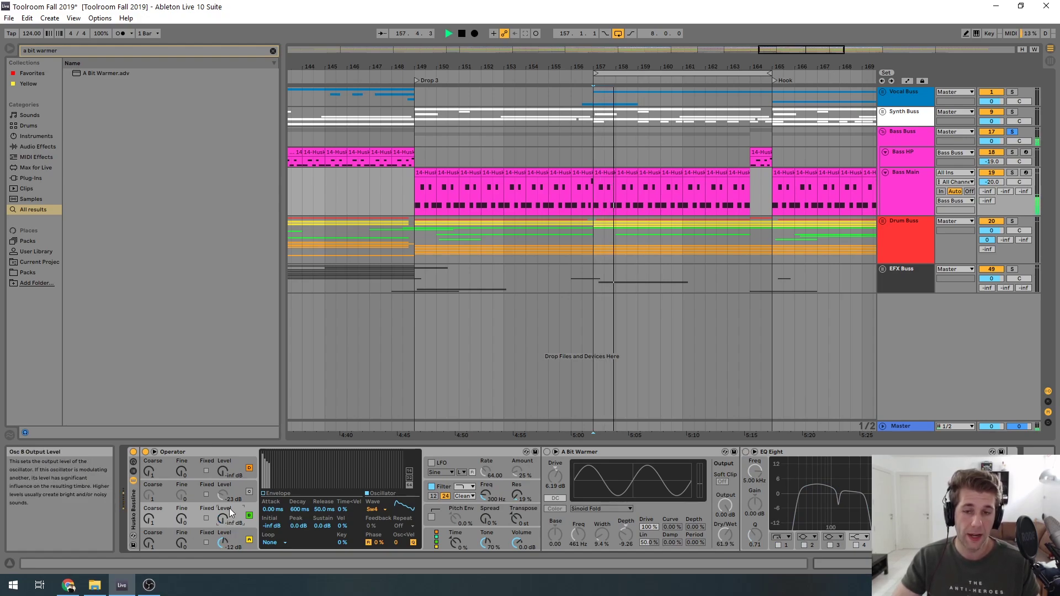
# - Set Operator's oscillator B output level to -21 dB and stop playback
pyautogui.moveTo(226, 522); pyautogui.dragTo(226, 501)
# - Enable the A Bit Warmer saturator on Bass Main and compare the bassline from bar 157 with and without it
pyautogui.press('space')
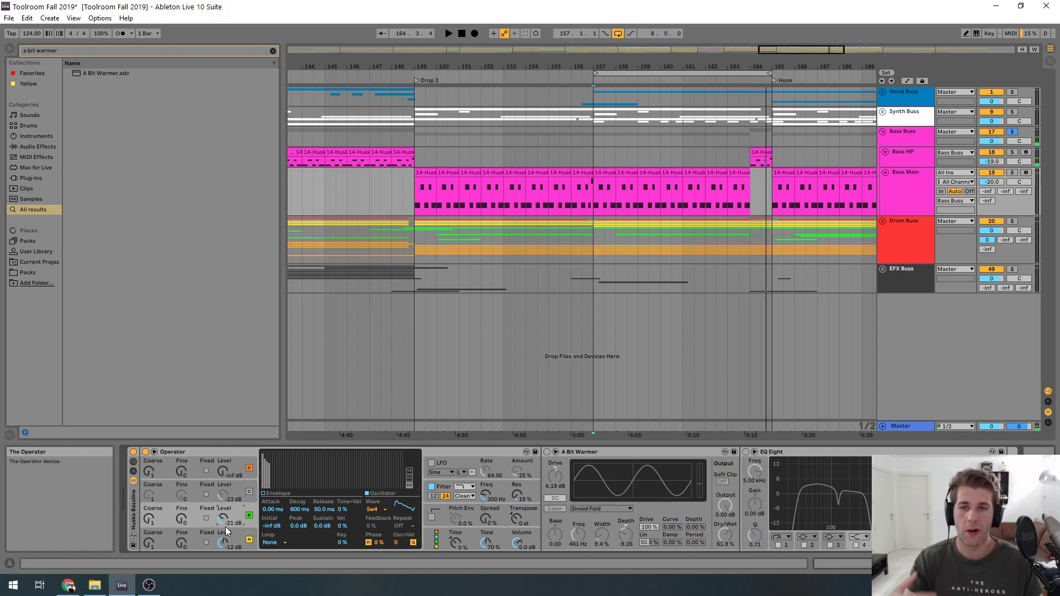
pyautogui.click(631, 171)
pyautogui.keyDown('shift'); pyautogui.click(610, 170); pyautogui.keyUp('shift')
pyautogui.click(547, 452)
pyautogui.hotkey('ctrl', 'f')
pyautogui.write('a bit war')
pyautogui.click(544, 371)
# - Enable the EQ Eight after the saturator on Bass Main and audition the bassline
pyautogui.press('space')
pyautogui.click(547, 451)
pyautogui.click(547, 451)
pyautogui.click(746, 454)
pyautogui.press('space')
pyautogui.press('space')
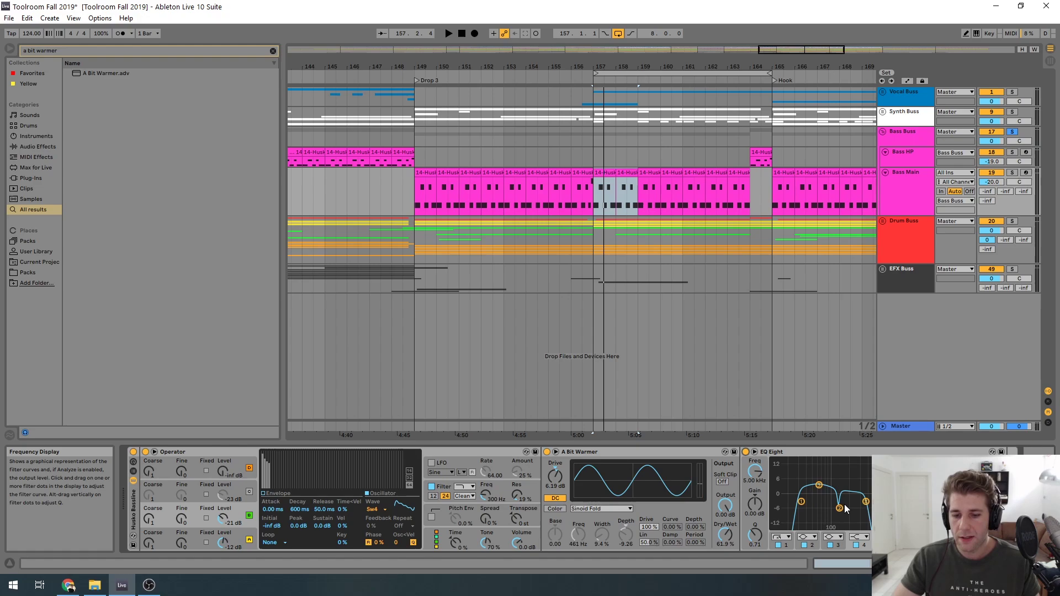
pyautogui.press('space')
# - Examine the Bass HP track's device chain and audition its clip just before the Hook
pyautogui.click(895, 206)
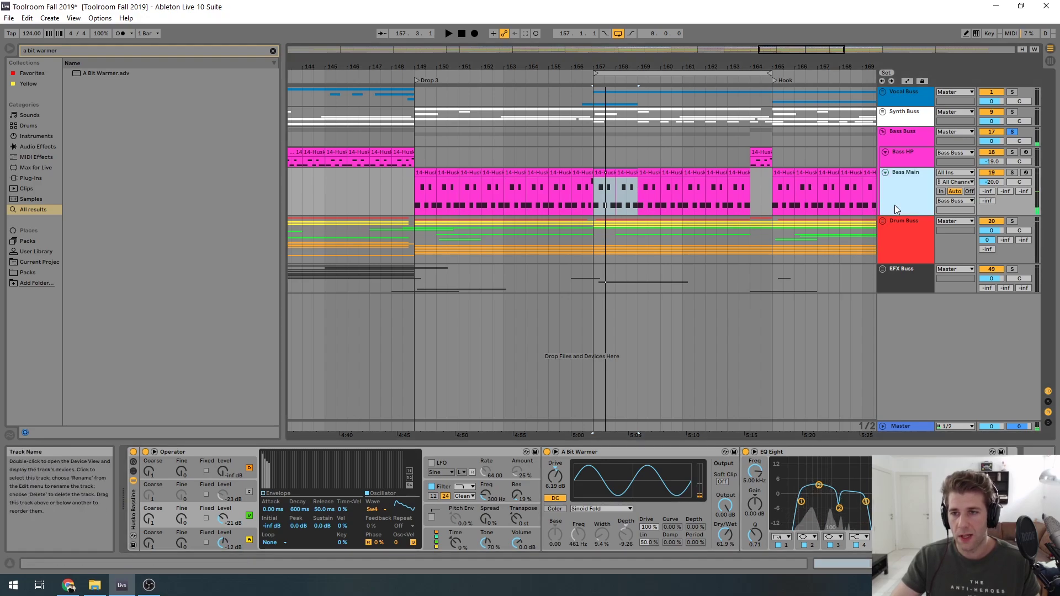
pyautogui.click(909, 160)
pyautogui.click(908, 563)
pyautogui.click(727, 157)
pyautogui.press('space')
# - Unfold the Synth Buss group and audition its layers from bar 157
pyautogui.press('space')
pyautogui.click(883, 111)
pyautogui.moveTo(784, 49); pyautogui.dragTo(800, 45)
pyautogui.click(478, 226)
pyautogui.press('space')
pyautogui.press('space')
pyautogui.click(915, 122)
pyautogui.press('space')
pyautogui.press('space')
# - Enlarge the Stab Back track, solo it and bring the start of its device chain into view
pyautogui.click(910, 228)
pyautogui.moveTo(910, 235); pyautogui.dragTo(911, 253)
pyautogui.scroll(3, 484, 236)
pyautogui.press('s')
pyautogui.press('-')
pyautogui.click(933, 563)
pyautogui.moveTo(933, 563); pyautogui.dragTo(883, 563)
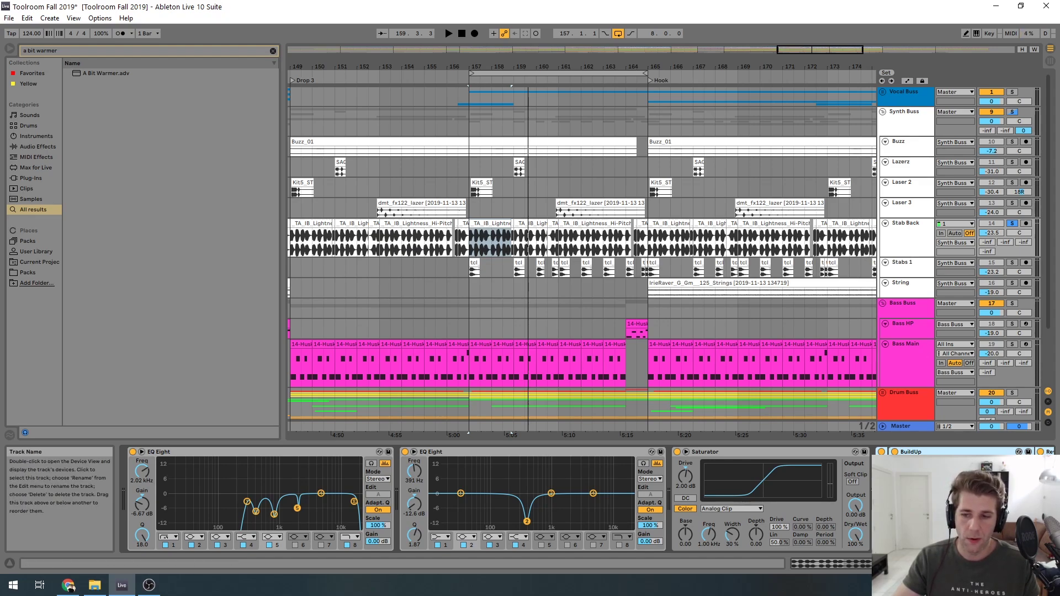
# - Compare Stab Back with its Saturator and both EQ Eights bypassed and re-enabled during playback
pyautogui.click(905, 223)
pyautogui.click(677, 451)
pyautogui.press('s')
pyautogui.click(406, 453)
pyautogui.press('space')
pyautogui.click(132, 453)
pyautogui.click(132, 452)
pyautogui.click(405, 452)
pyautogui.click(677, 452)
pyautogui.press('space')
pyautogui.press('space')
pyautogui.scroll(-5, 650, 454)
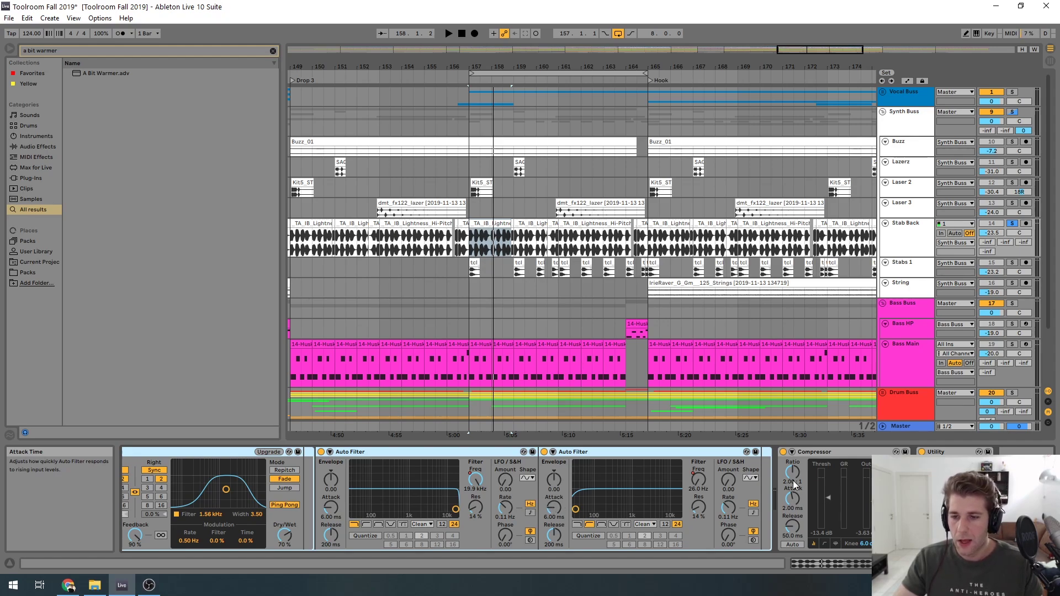
pyautogui.click(817, 452)
pyautogui.scroll(5, 539, 241)
pyautogui.scroll(8, 539, 241)
pyautogui.scroll(-6, 505, 243)
pyautogui.scroll(-2, 716, 278)
pyautogui.scroll(-2, 716, 278)
pyautogui.scroll(-3, 613, 301)
# - Solo the Stabs 1 track and audition it from bar 157
pyautogui.click(891, 265)
pyautogui.press('s')
pyautogui.press('space')
pyautogui.press('space')
# - Try extending the Stabs 1 clip at bar 157 to about bar 159 and undo the change
pyautogui.scroll(5, 436, 278)
pyautogui.scroll(-3, 443, 272)
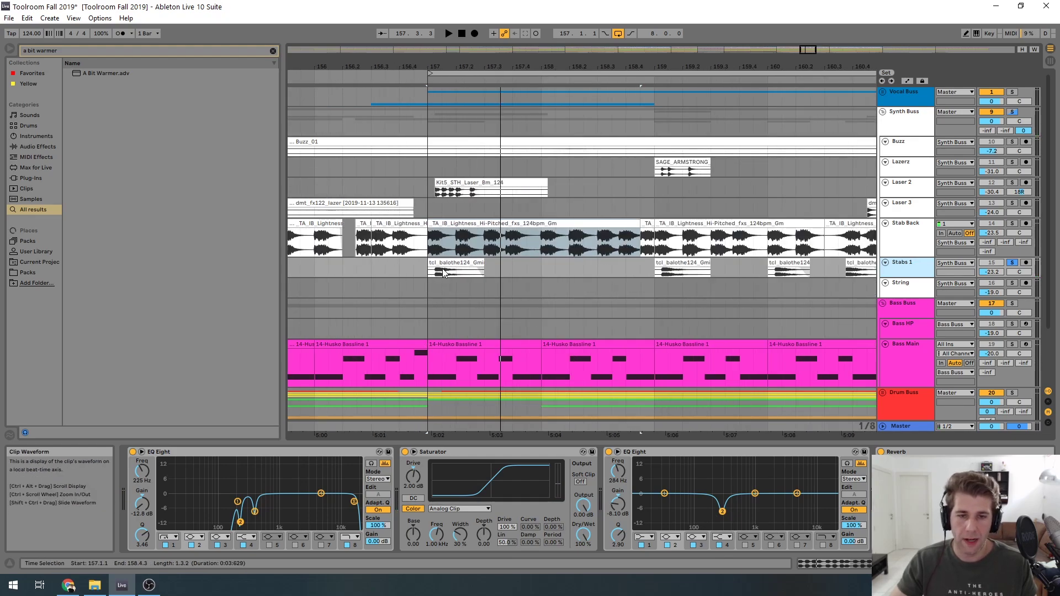
pyautogui.scroll(-3, 508, 356)
pyautogui.scroll(2, 393, 287)
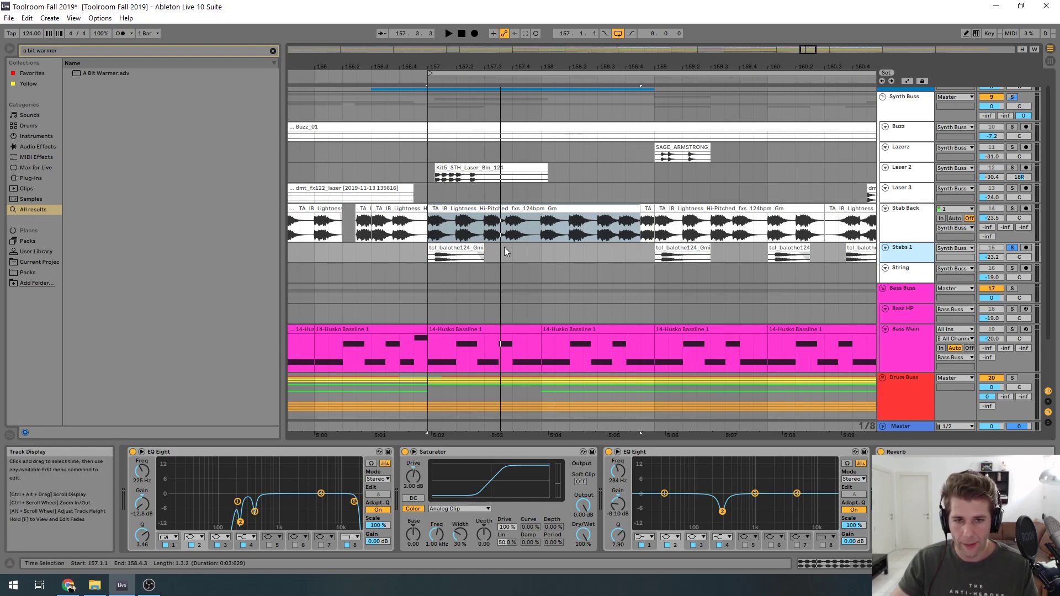
pyautogui.moveTo(484, 252); pyautogui.dragTo(647, 252)
pyautogui.hotkey('ctrl', 'z')
pyautogui.scroll(-3, 504, 260)
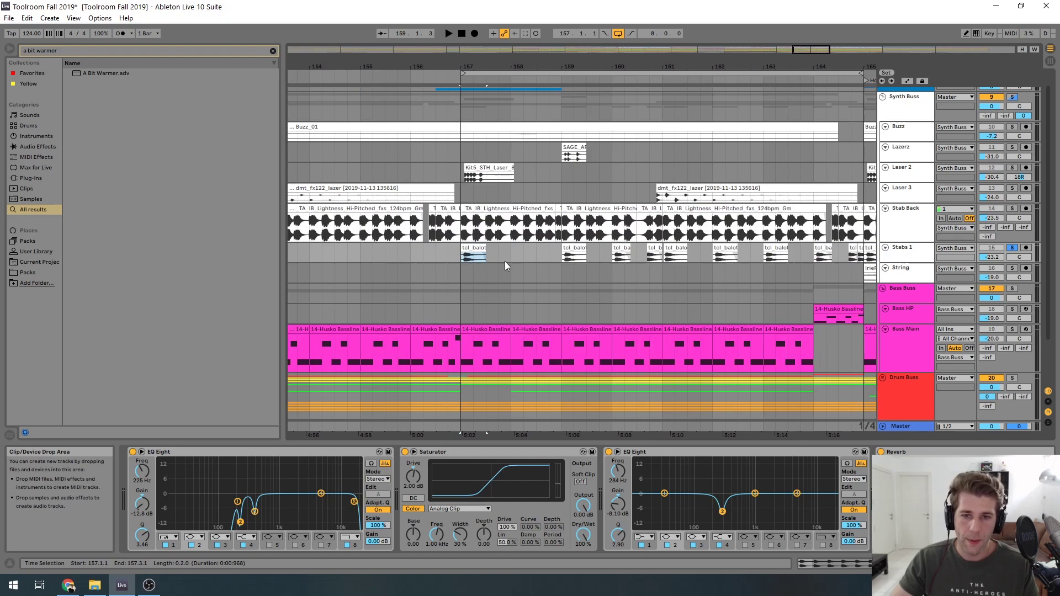
# - Compare Stabs 1 with an effect further along its device chain bypassed and re-enabled
pyautogui.press('-')
pyautogui.press('+')
pyautogui.moveTo(949, 563); pyautogui.dragTo(977, 563)
pyautogui.click(391, 451)
pyautogui.press('space')
pyautogui.click(391, 452)
pyautogui.press('space')
# - Solo the Laser 2 track and audition the laser clips around bar 157
pyautogui.press('space')
pyautogui.moveTo(815, 48); pyautogui.dragTo(817, 51)
pyautogui.click(908, 156)
pyautogui.keyDown('shift'); pyautogui.click(909, 194); pyautogui.keyUp('shift')
pyautogui.click(1013, 166)
pyautogui.press('space')
pyautogui.click(508, 158)
pyautogui.click(602, 194)
# - Audition the String part from two different positions
pyautogui.press('space')
# - Review the device chains of the Lazerz, Laser 2 and Laser 3 tracks in turn
pyautogui.click(916, 149)
pyautogui.click(916, 148)
pyautogui.click(916, 171)
pyautogui.click(922, 190)
# - Select the String part in the Hook section and solo its track
pyautogui.moveTo(810, 52); pyautogui.dragTo(836, 52)
pyautogui.click(532, 268)
pyautogui.press('s')
pyautogui.scroll(-2, 596, 265)
pyautogui.hotkey('ctrl', 'f')
pyautogui.moveTo(836, 48); pyautogui.dragTo(850, 48)
pyautogui.click(416, 280)
pyautogui.press('space')
# - Audition the Vocal Buss from the Hook at bar 165
pyautogui.press('space')
pyautogui.scroll(3, 465, 271)
pyautogui.click(538, 287)
pyautogui.press('space')
pyautogui.press('space')
# - Unfold the Vocal Buss group and bring its clips from Drop 3 to the Outro into view
pyautogui.hscroll(3, 767, 511)
pyautogui.scroll(-5, 444, 361)
pyautogui.scroll(3, 535, 240)
pyautogui.scroll(1, 568, 236)
pyautogui.click(881, 94)
pyautogui.moveTo(747, 51); pyautogui.dragTo(809, 51)
pyautogui.scroll(-2, 605, 136)
pyautogui.scroll(2, 594, 128)
pyautogui.click(891, 102)
pyautogui.click(612, 118)
pyautogui.press('space')
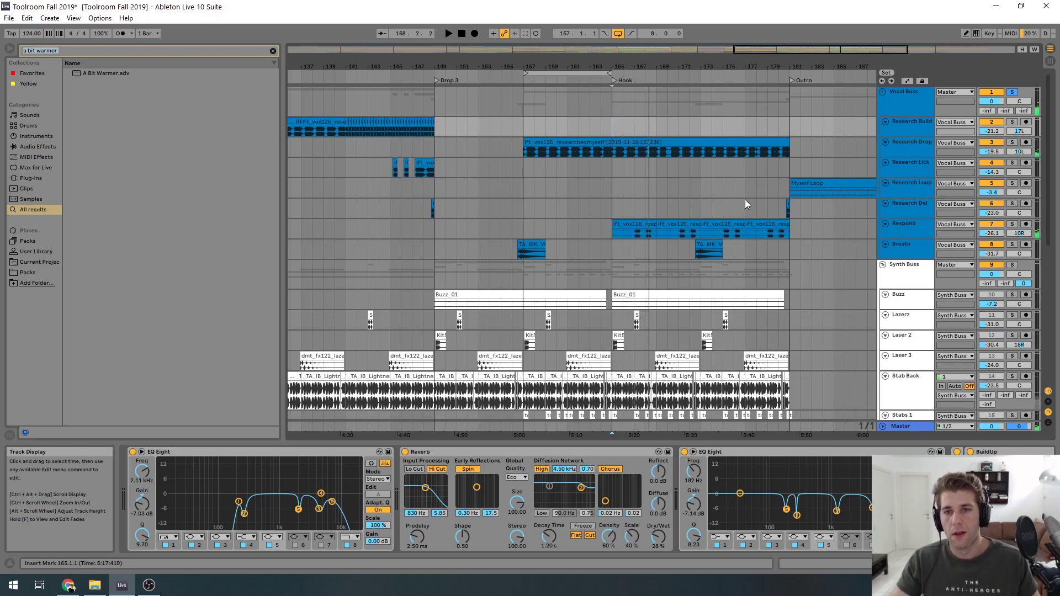
pyautogui.scroll(3, 708, 204)
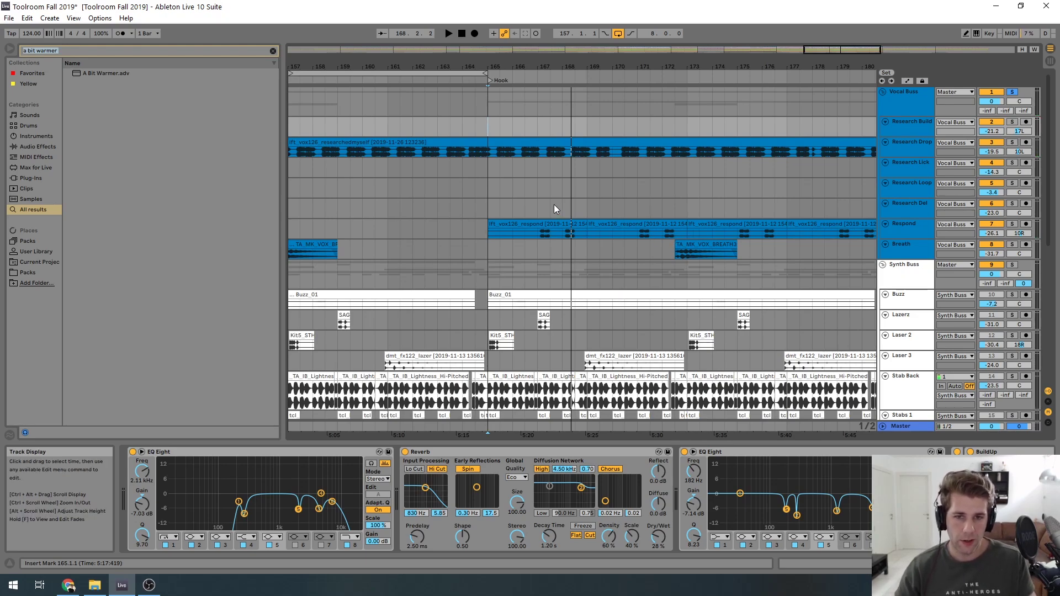